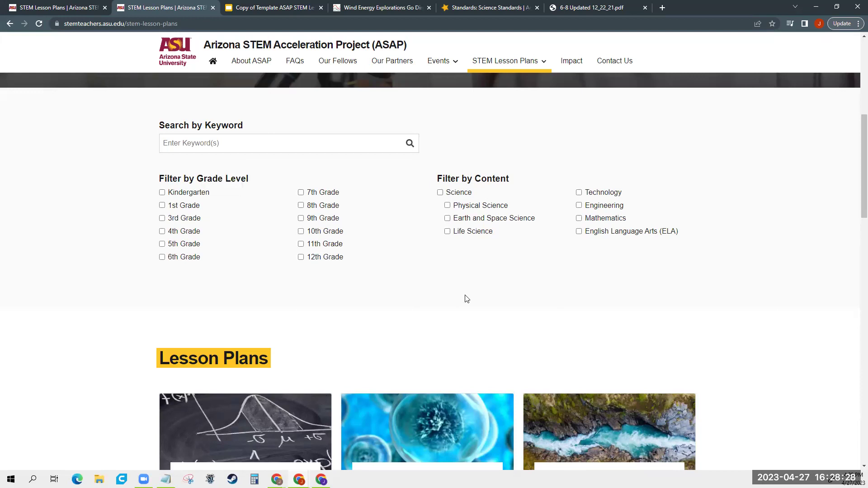
Step: Search the STEM lesson plans for the keyword "robot" and browse the matching lesson cards
left_click(272, 144)
type("robot")
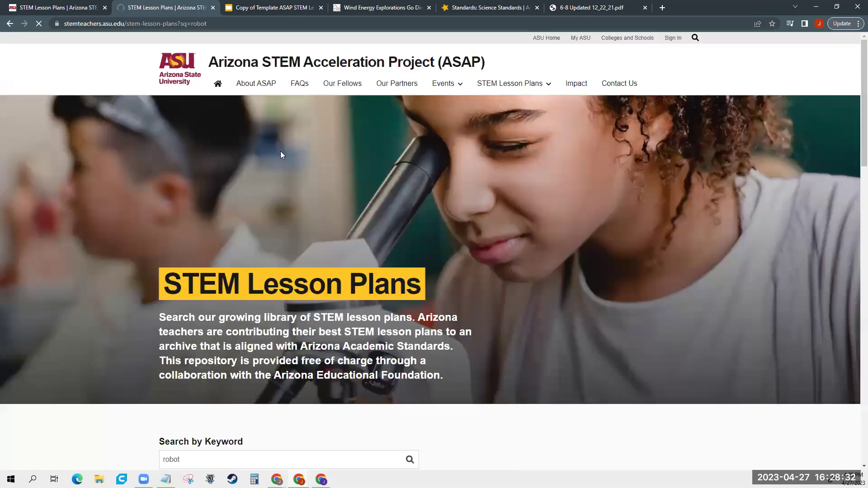
scroll(669, 215, "down", 3)
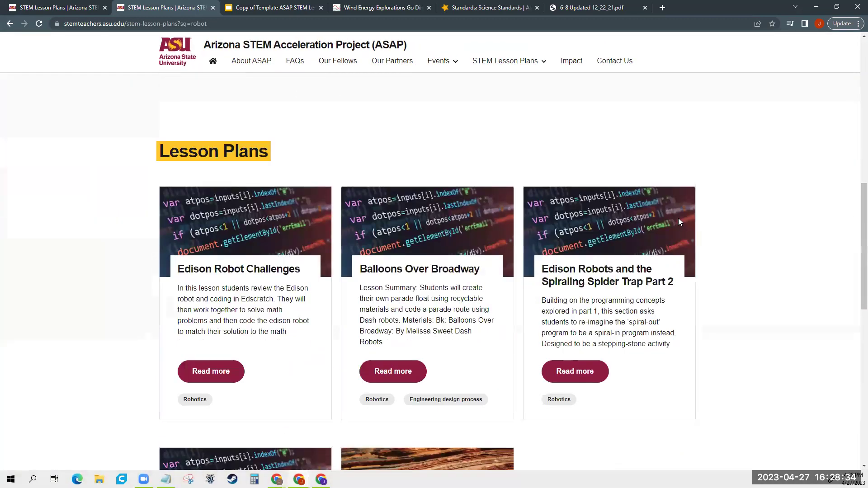
scroll(724, 258, "down", 4)
scroll(723, 258, "down", 2)
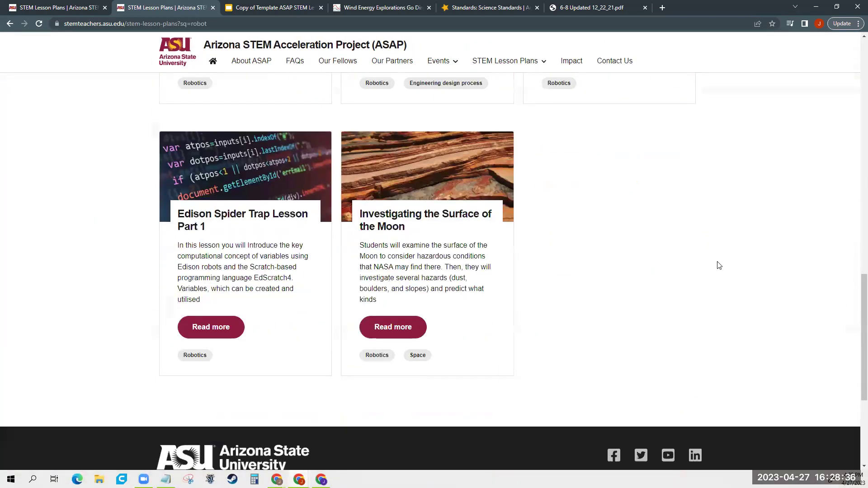
scroll(713, 262, "up", 2)
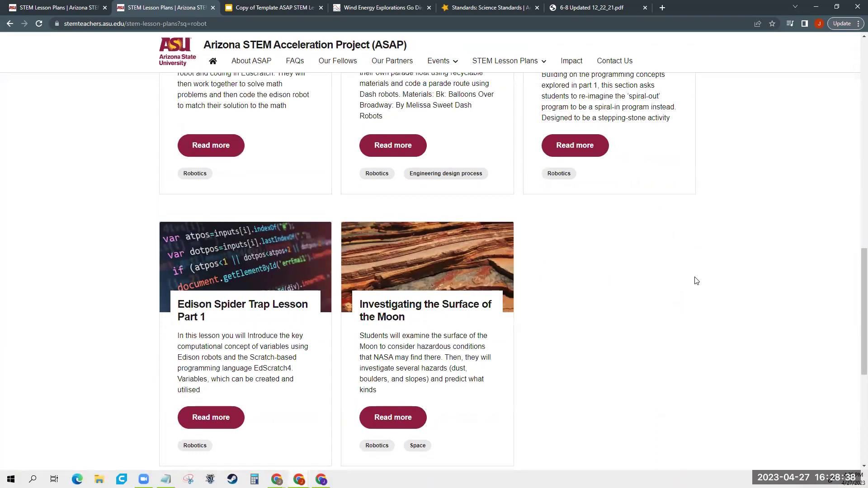
scroll(696, 281, "up", 3)
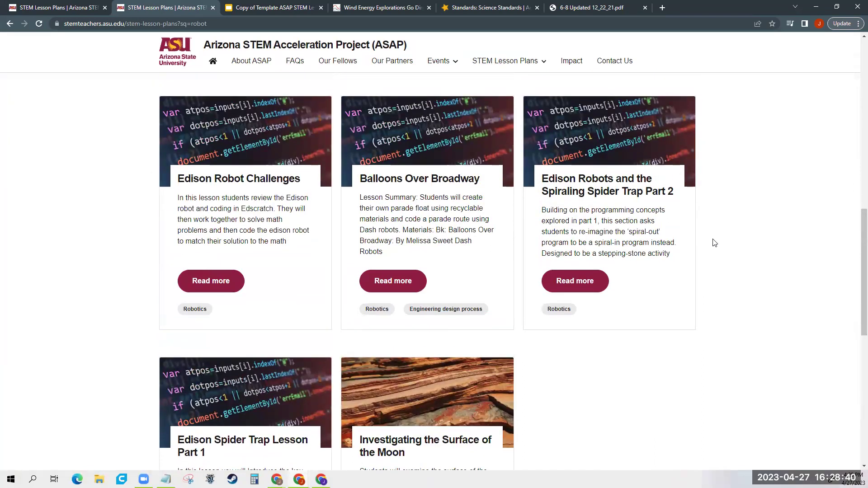
scroll(703, 246, "up", 1)
scroll(703, 246, "up", 8)
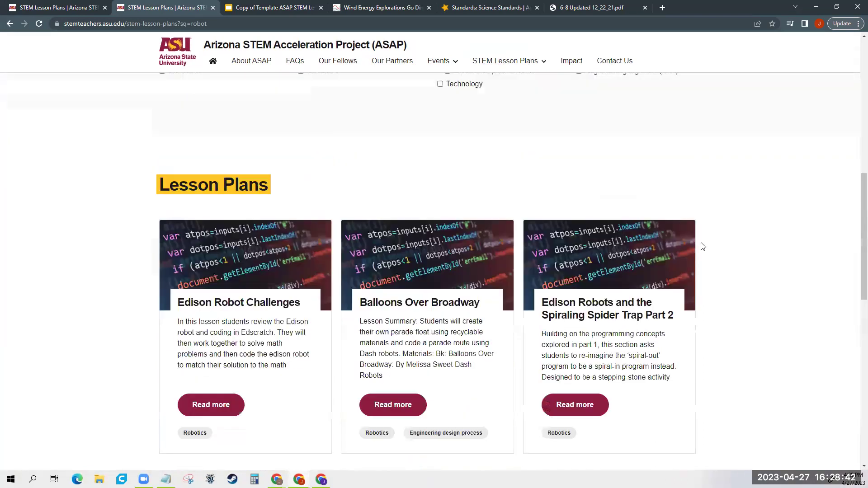
Step: Clear the keyword from the lesson plan search field
double_click(202, 228)
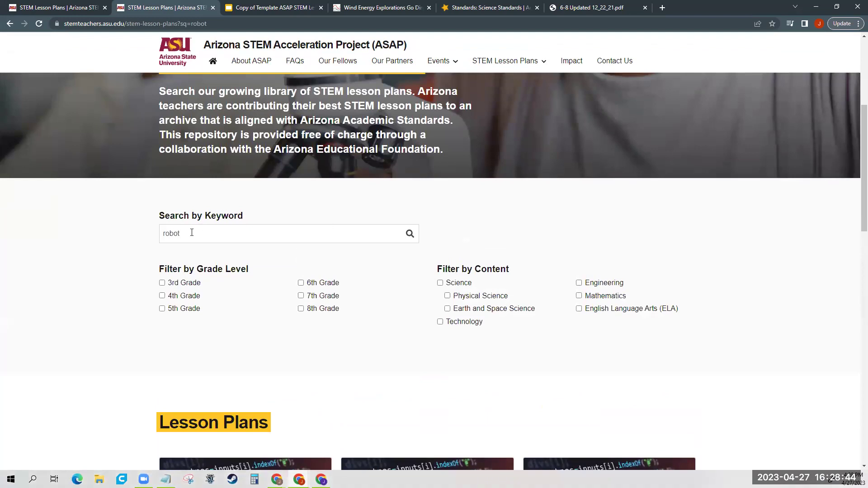
key("BackSpace")
left_click(769, 283)
scroll(751, 322, "up", 5)
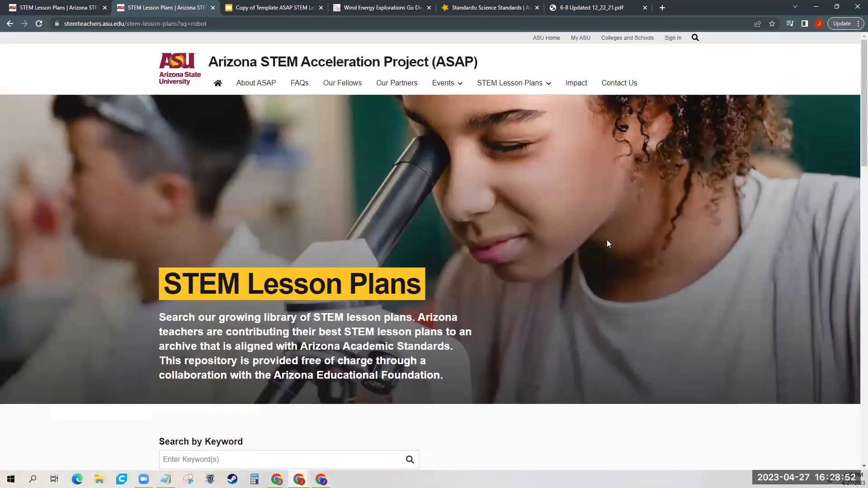
Step: Open the Submit a Lesson Plan form and review its educator, lesson plan and lesson plan number fields
scroll(600, 256, "down", 3)
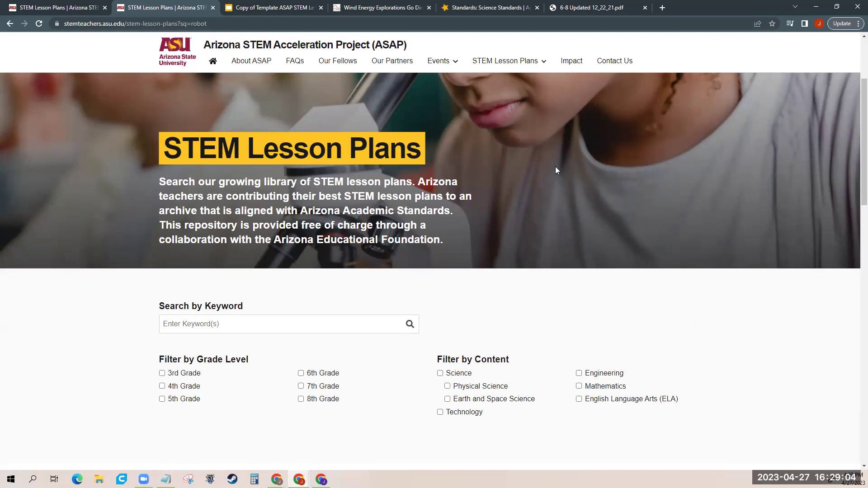
mouse_move(528, 62)
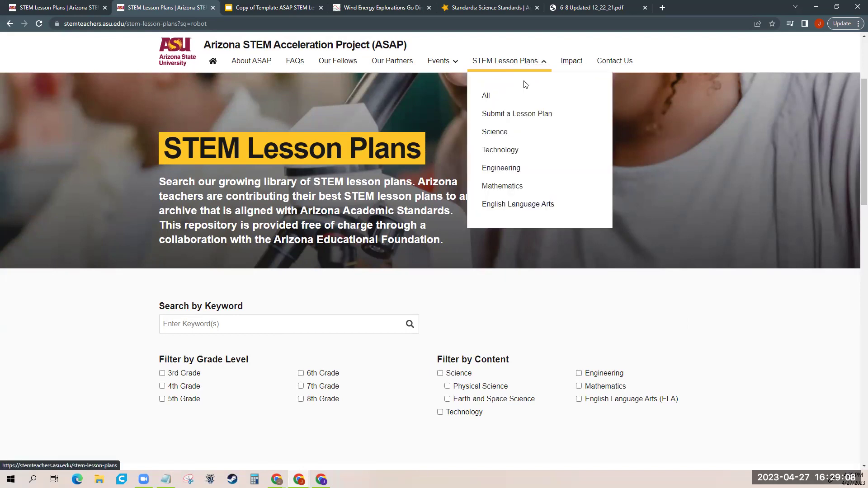
left_click(532, 116)
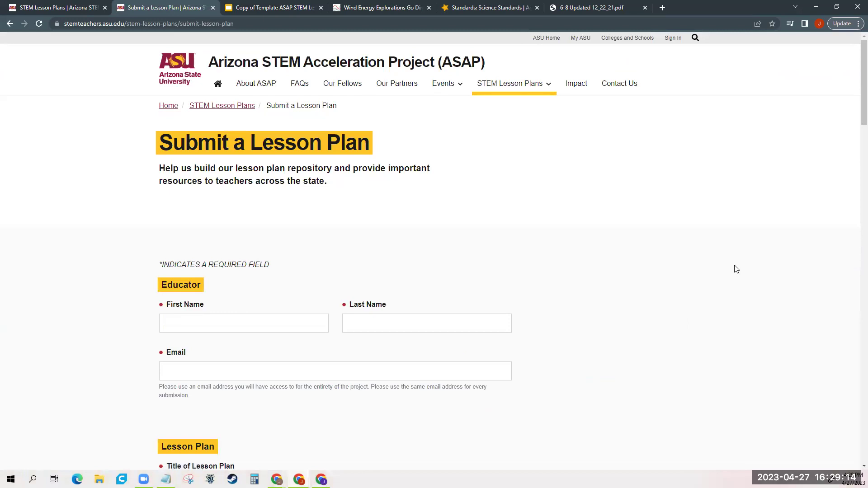
scroll(601, 232, "down", 2)
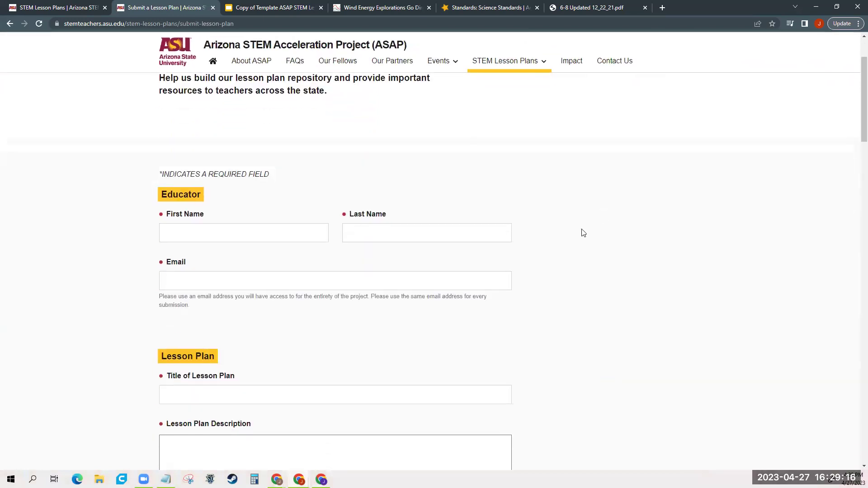
scroll(360, 228, "down", 2)
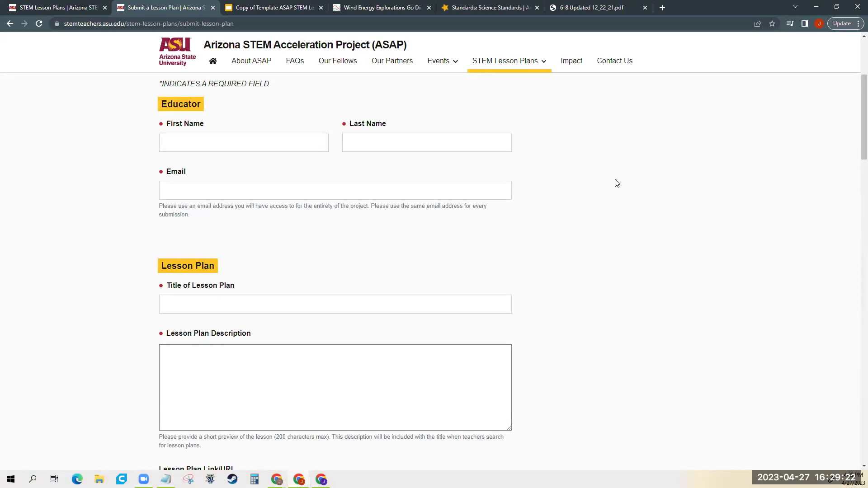
scroll(616, 182, "down", 1)
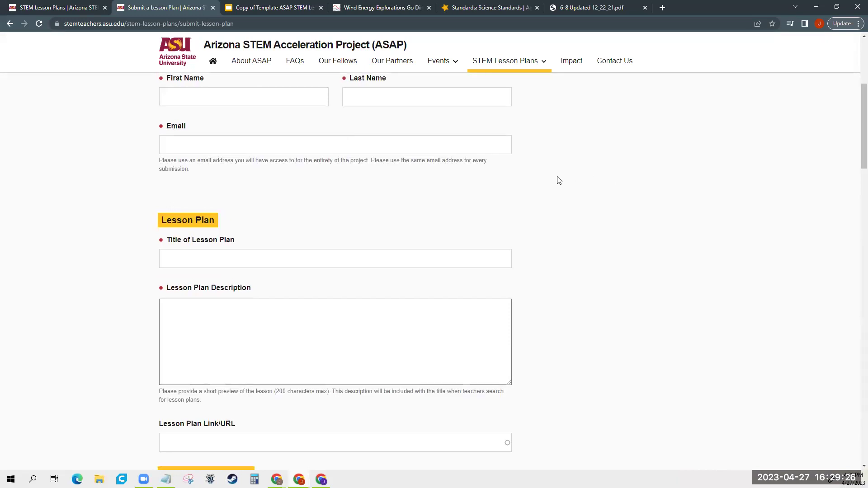
scroll(301, 196, "down", 2)
scroll(247, 185, "down", 2)
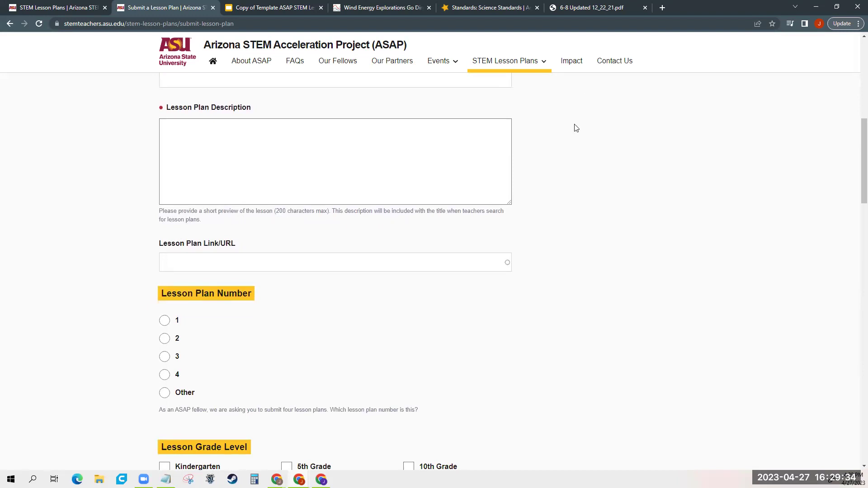
Step: Go back to the STEM Lesson Plans page and look over the listed lessons
key("alt+Left")
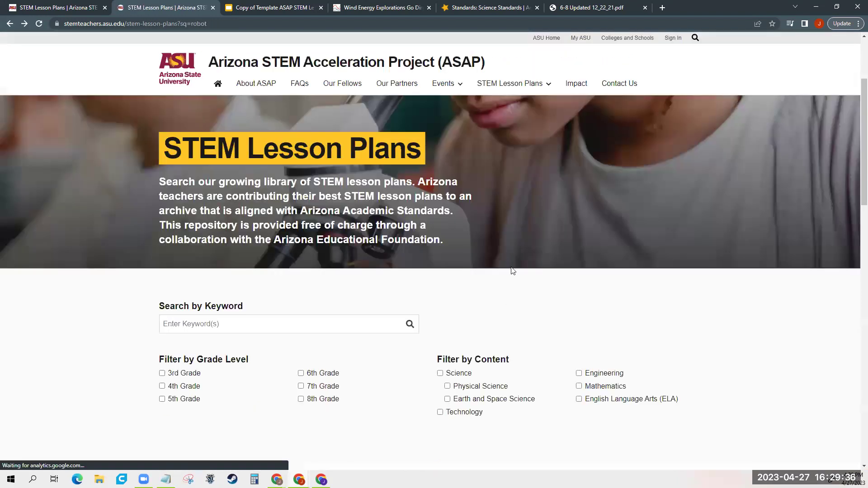
scroll(432, 258, "down", 8)
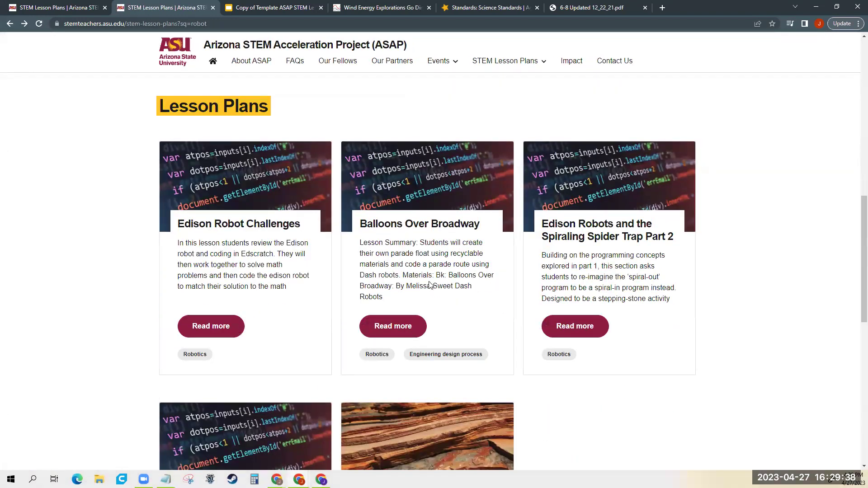
scroll(432, 283, "up", 8)
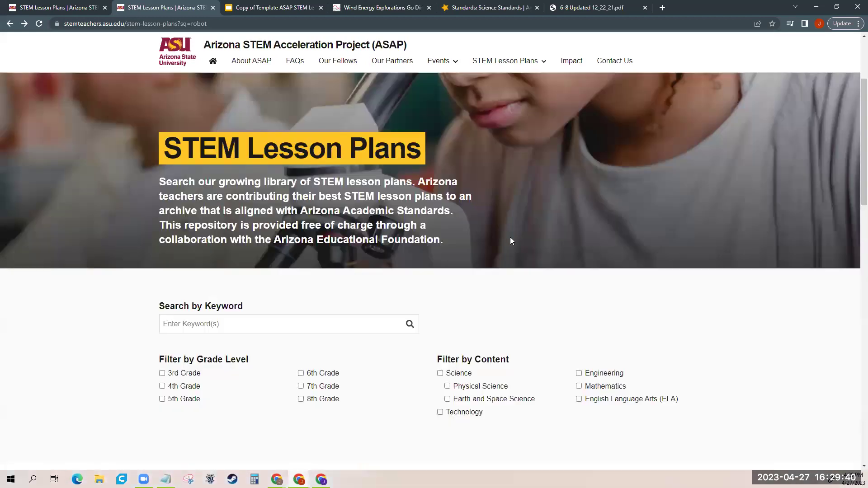
Step: Reopen the Submit a Lesson Plan form and place the cursor in the Lesson Plan Link/URL field
left_click(506, 62)
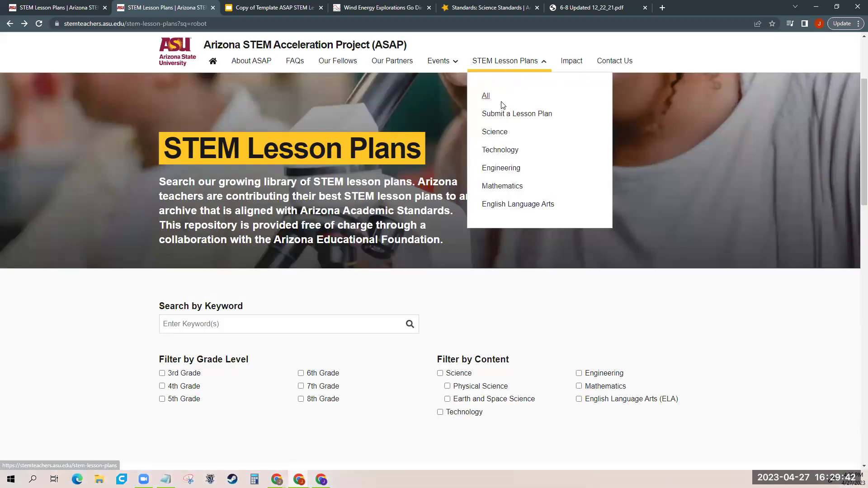
left_click(506, 115)
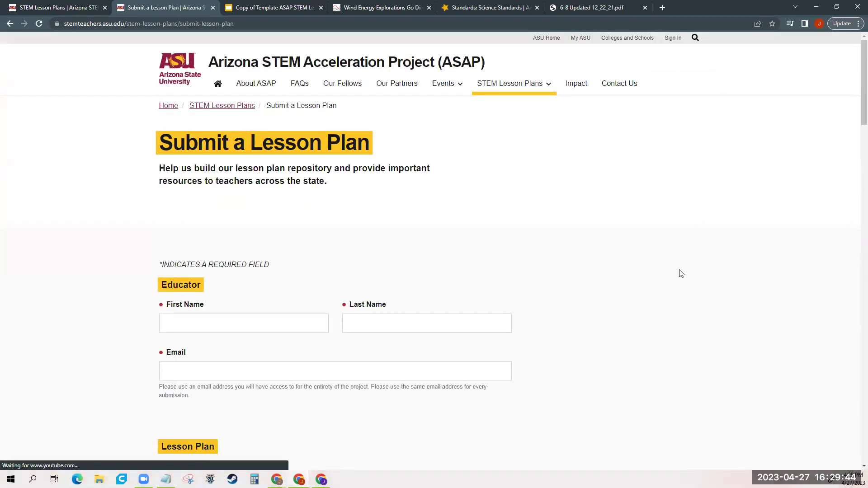
scroll(657, 280, "down", 3)
scroll(657, 286, "down", 2)
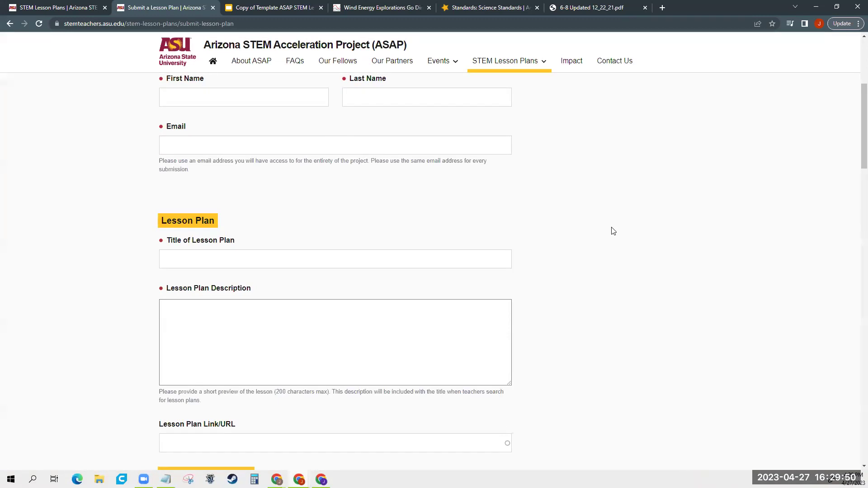
scroll(613, 231, "down", 2)
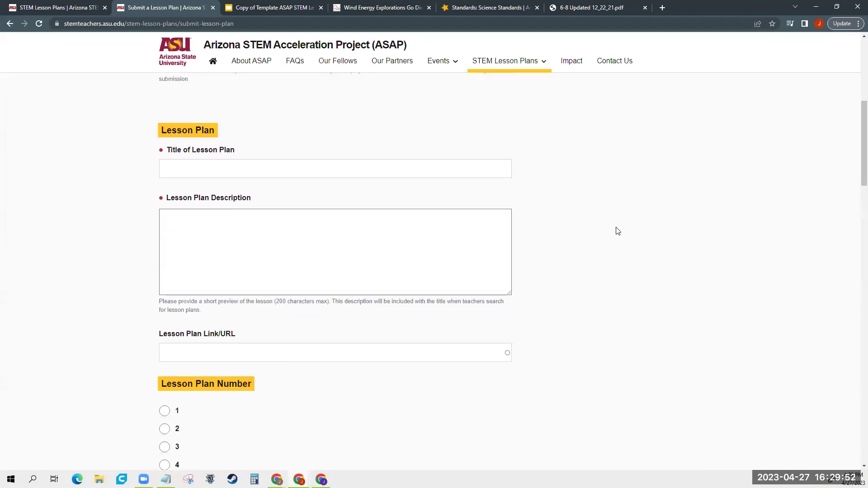
scroll(618, 232, "down", 2)
scroll(618, 232, "down", 1)
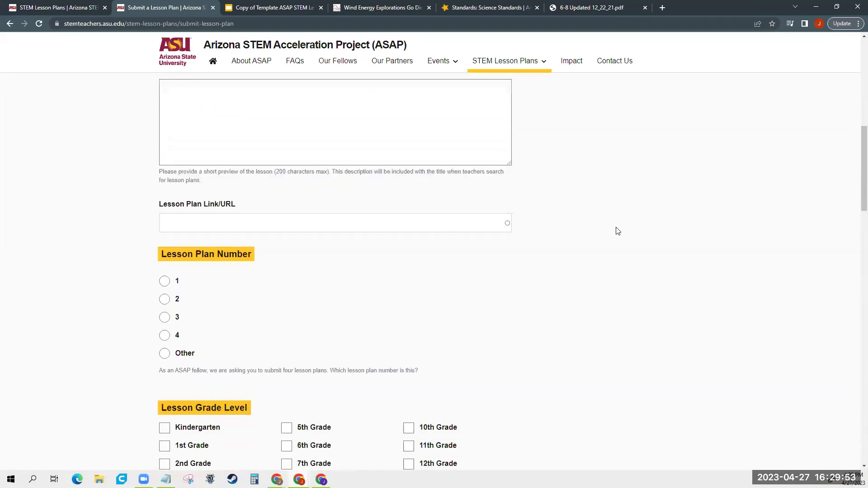
left_click(413, 220)
Step: Switch to the ASAP STEM lesson template in Google Slides, set general access to Anyone with the link, and copy its sharing link
left_click(277, 7)
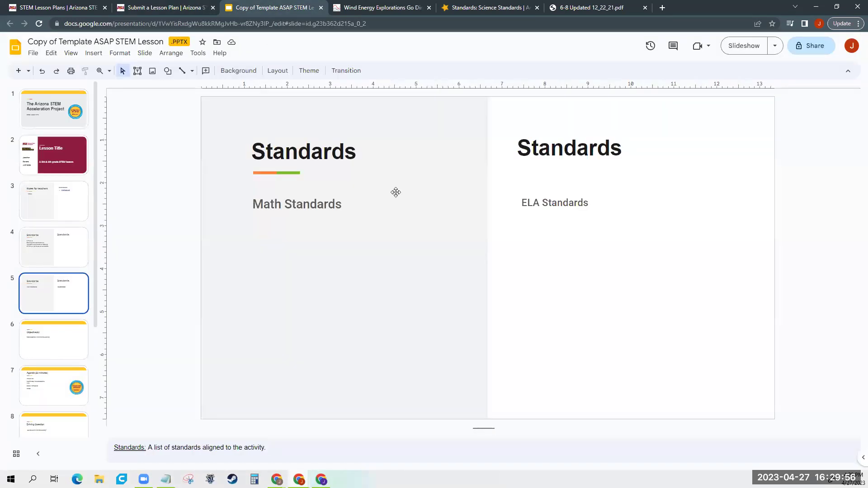
left_click(812, 50)
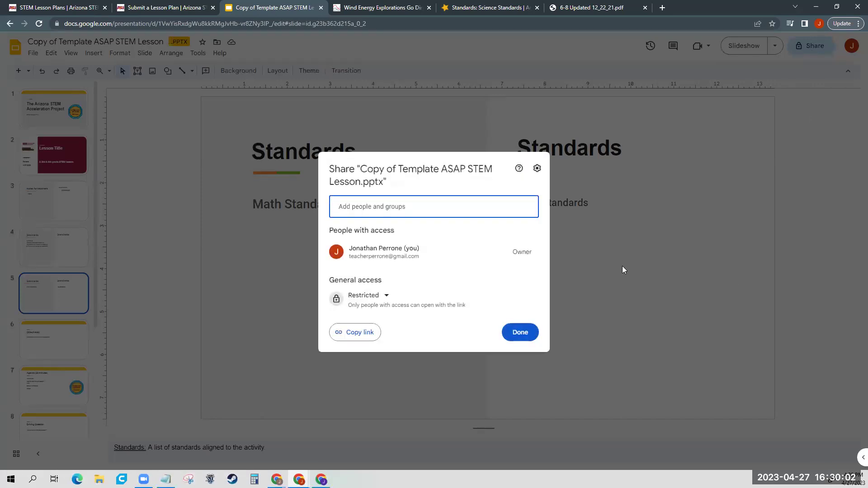
left_click(377, 295)
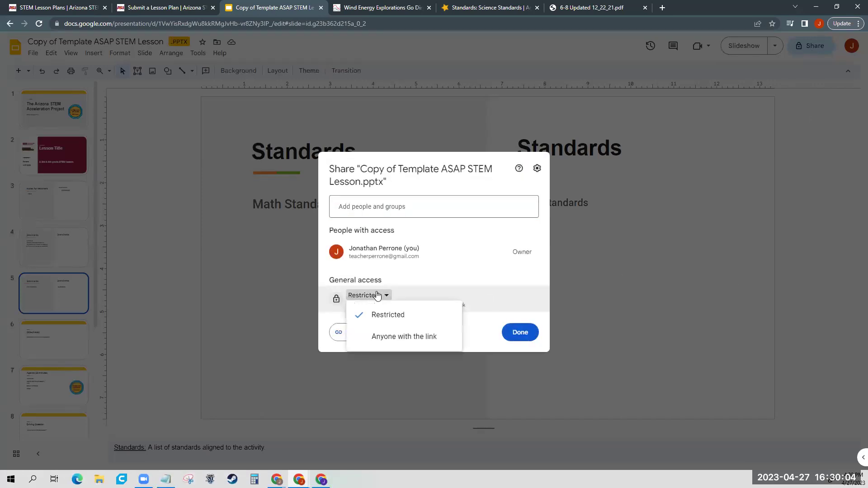
left_click(384, 338)
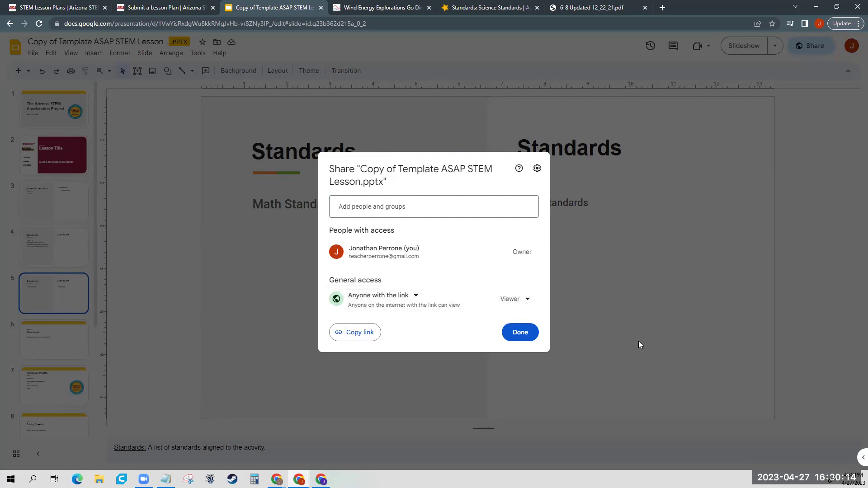
left_click(357, 334)
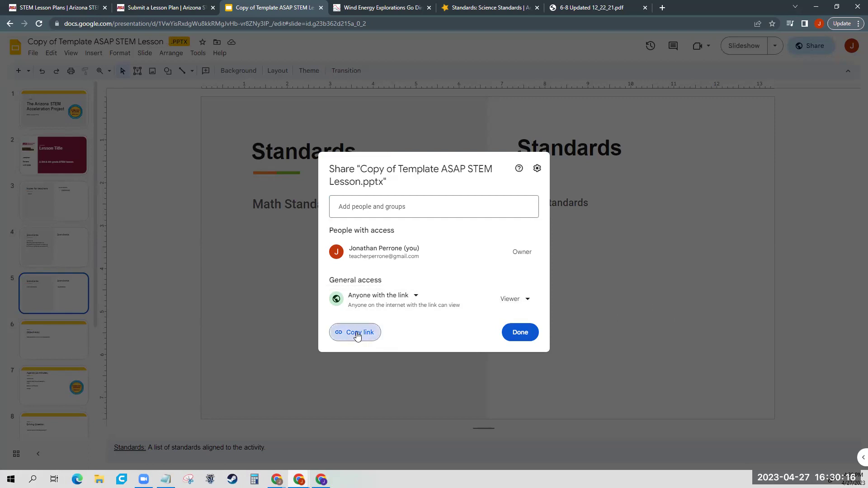
left_click(523, 335)
Step: Return to the Submit a Lesson Plan form and paste the presentation link into the Lesson Plan Link/URL field
left_click(204, 6)
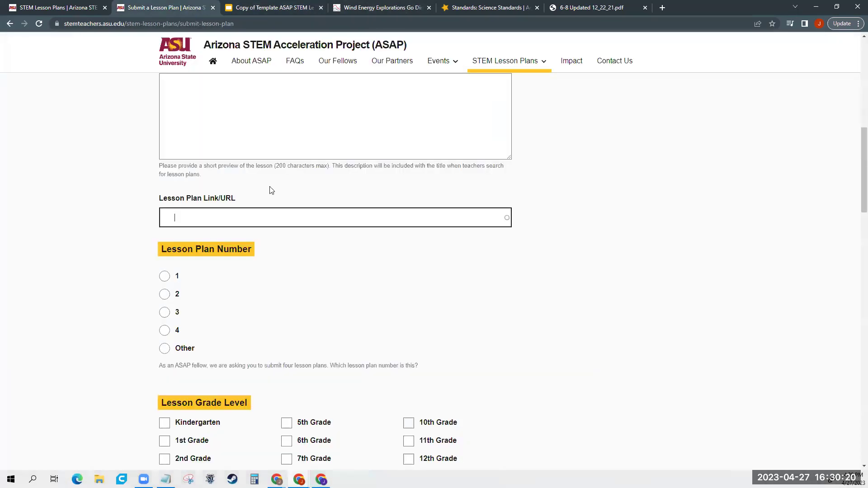
right_click(248, 216)
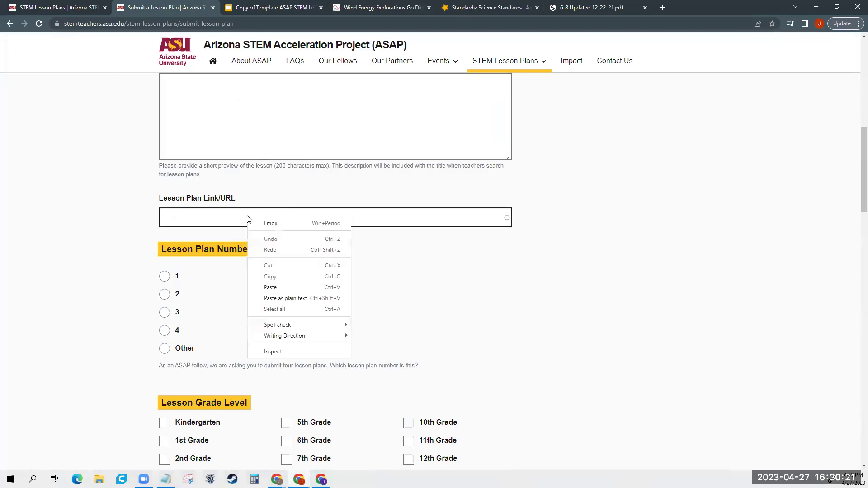
left_click(270, 288)
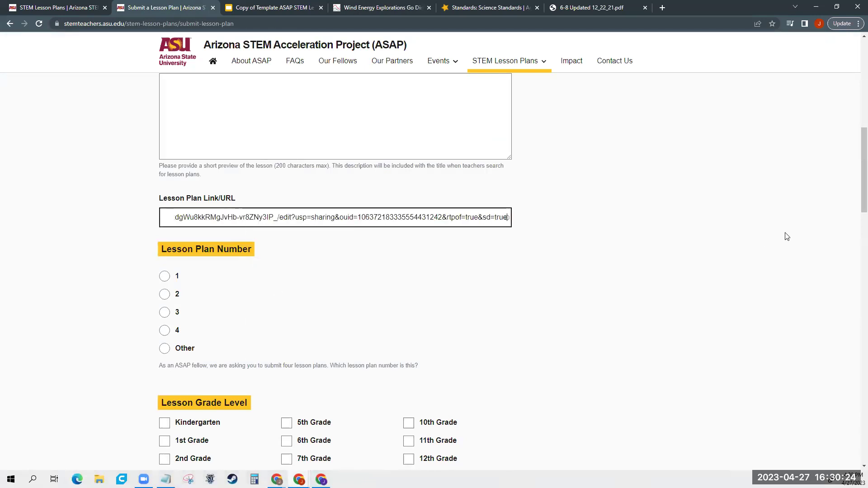
left_click(696, 253)
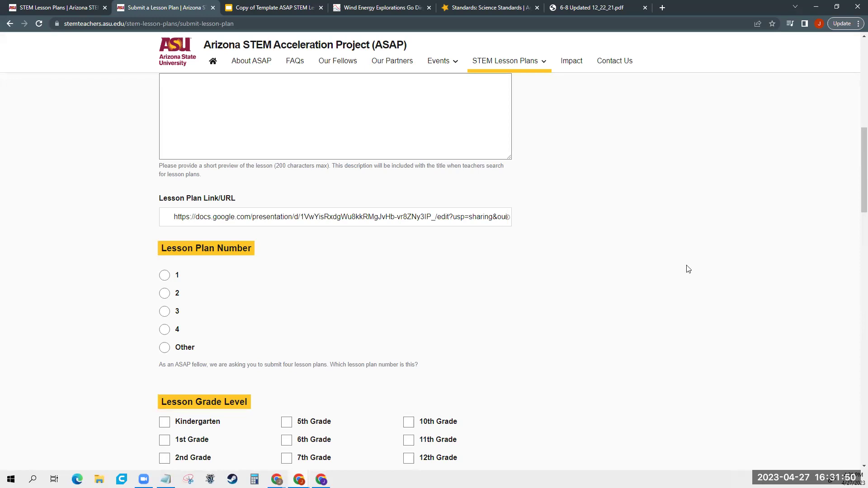
Step: Switch back to the ASAP STEM lesson template presentation in Google Slides
left_click(288, 7)
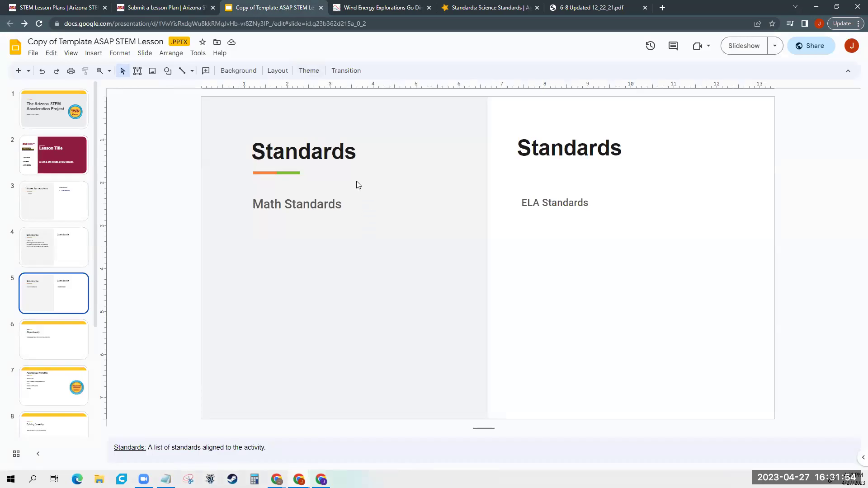